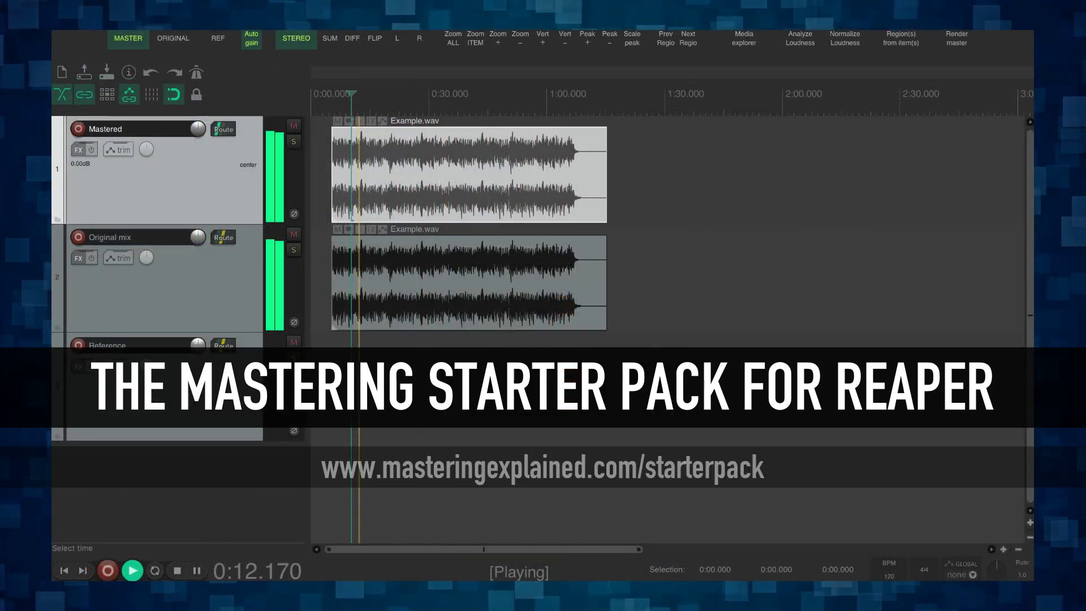
A/B the original and mastered mixes, and mono sum against stereo, with the monitoring buttons.
{"action": "left_click", "coordinate": [180, 52]}
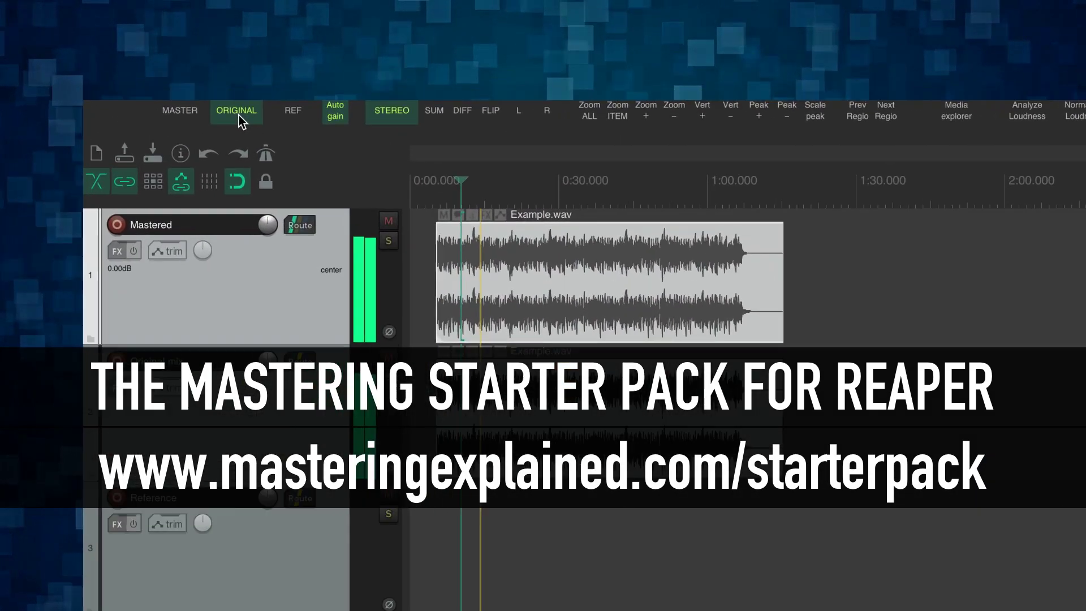
{"action": "left_click", "coordinate": [146, 55]}
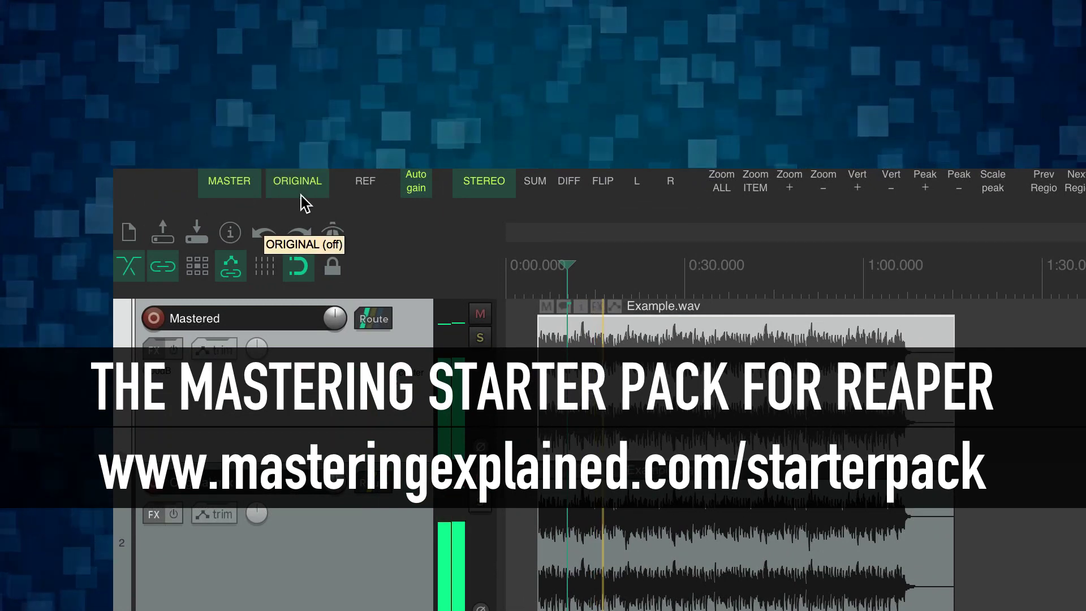
{"action": "left_click", "coordinate": [301, 196]}
{"action": "left_click", "coordinate": [241, 195]}
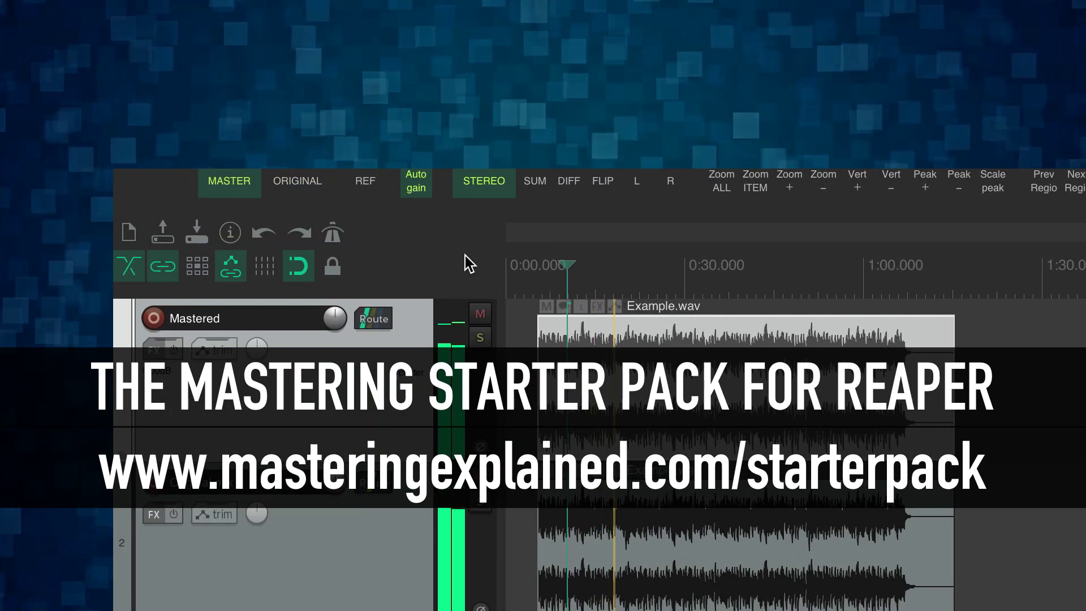
{"action": "left_click", "coordinate": [544, 197]}
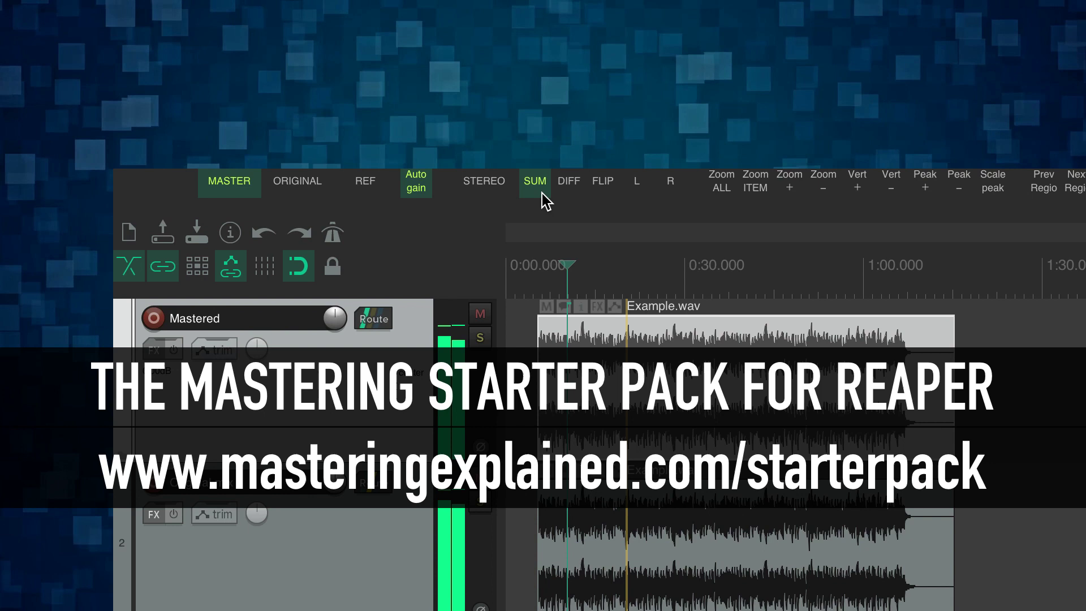
{"action": "left_click", "coordinate": [502, 198]}
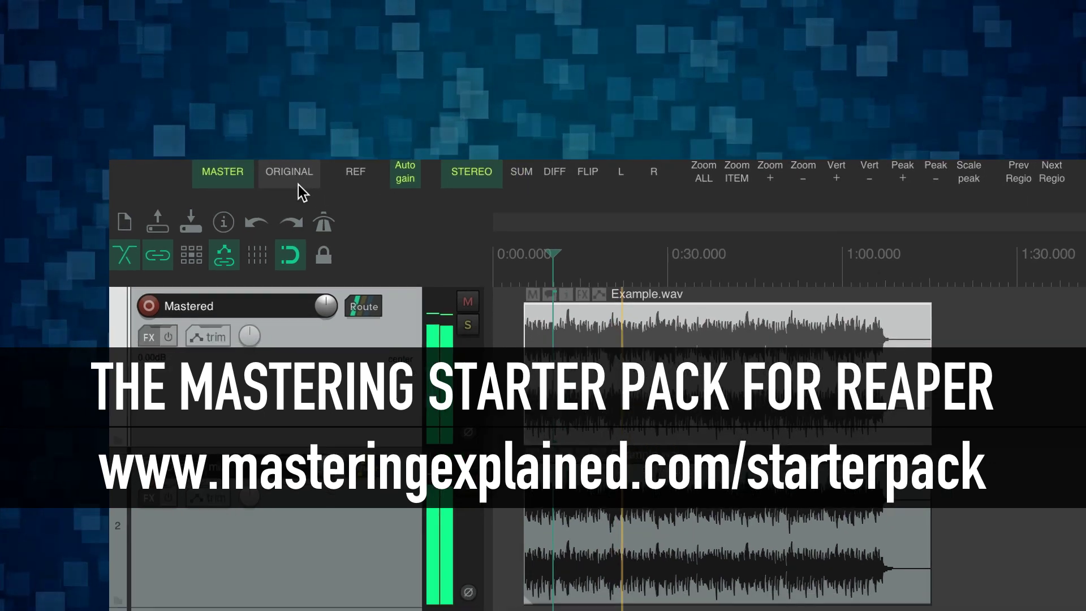
{"action": "left_click", "coordinate": [297, 182]}
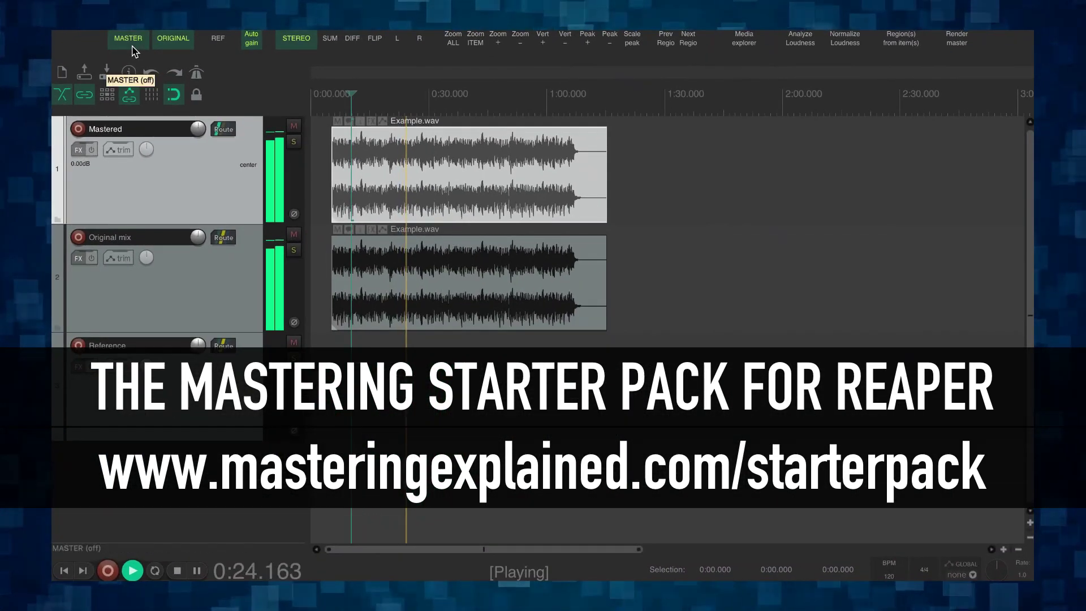
{"action": "left_click", "coordinate": [132, 48]}
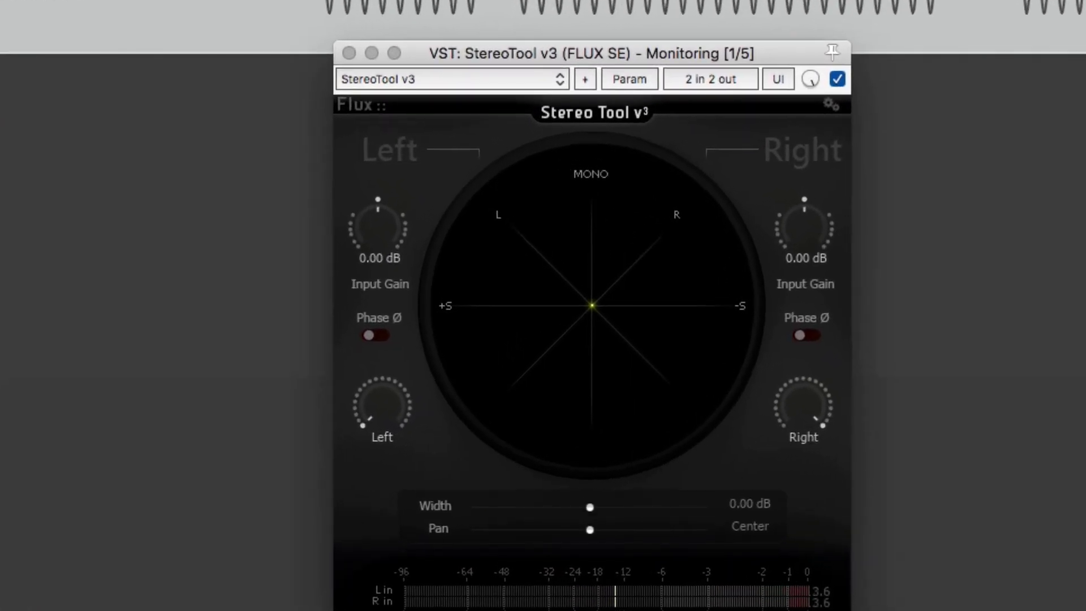
Start playback of the sine test file to watch the goniometer trace.
{"action": "key", "text": "space"}
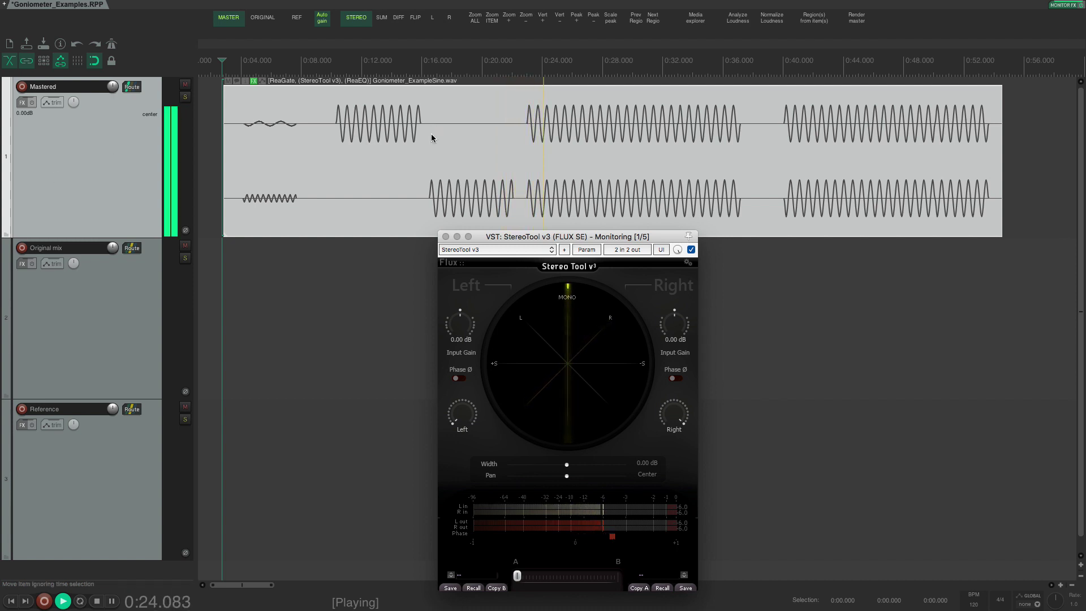
{"action": "scroll", "coordinate": [432, 134], "scroll_direction": "up", "scroll_amount": 8}
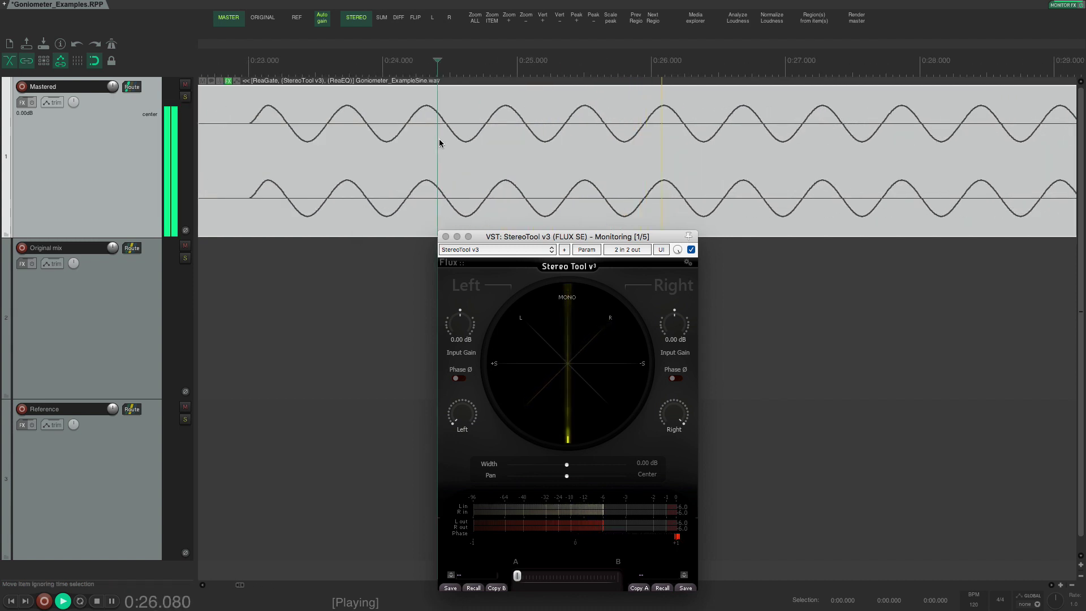
{"action": "scroll", "coordinate": [440, 143], "scroll_direction": "up", "scroll_amount": 2}
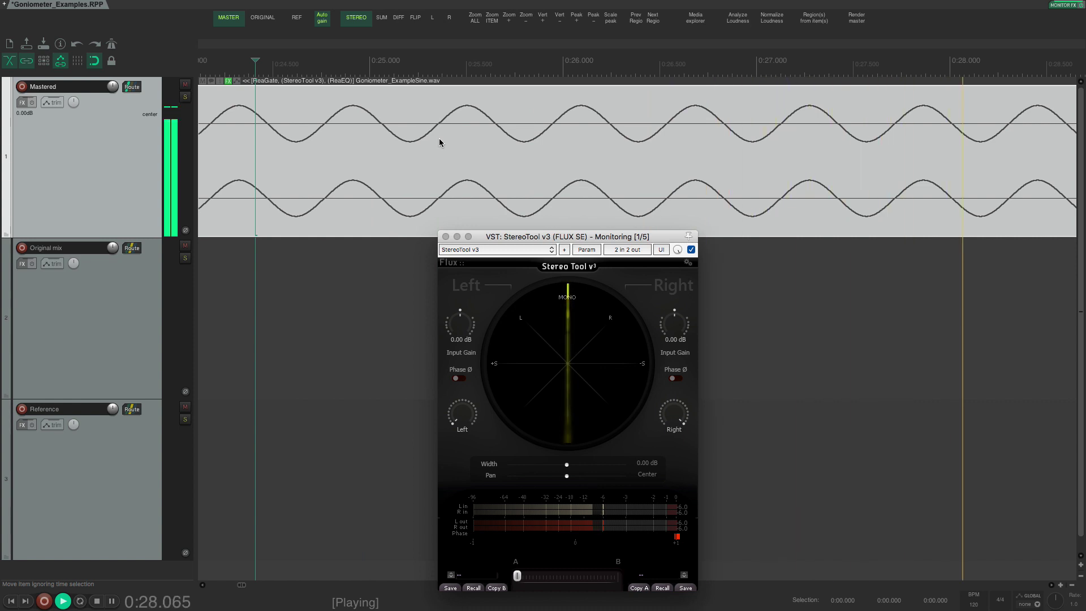
{"action": "scroll", "coordinate": [439, 143], "scroll_direction": "down", "scroll_amount": 10}
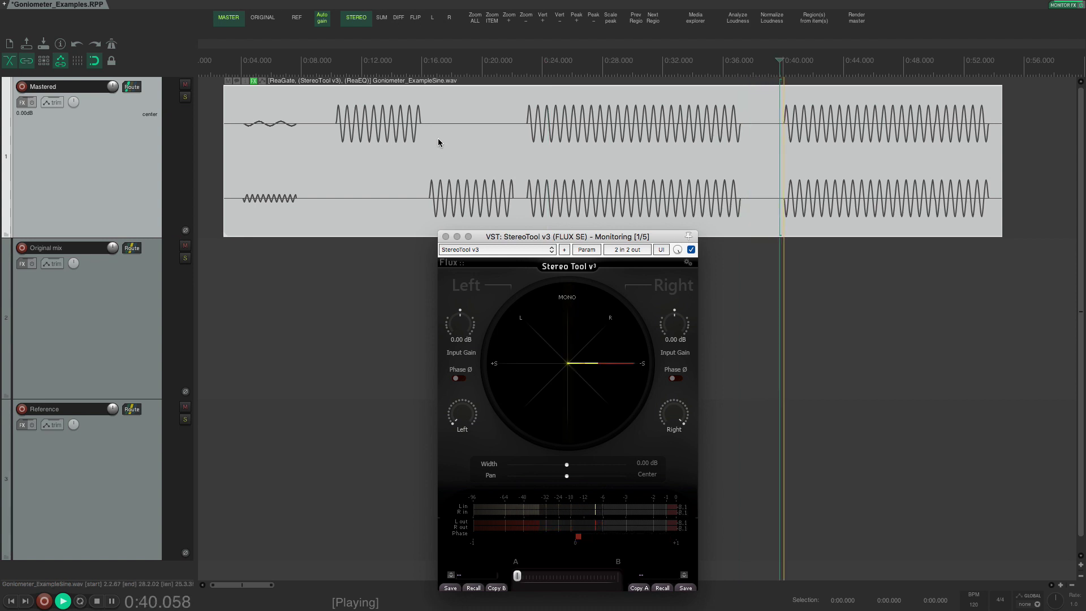
{"action": "scroll", "coordinate": [438, 142], "scroll_direction": "up", "scroll_amount": 8}
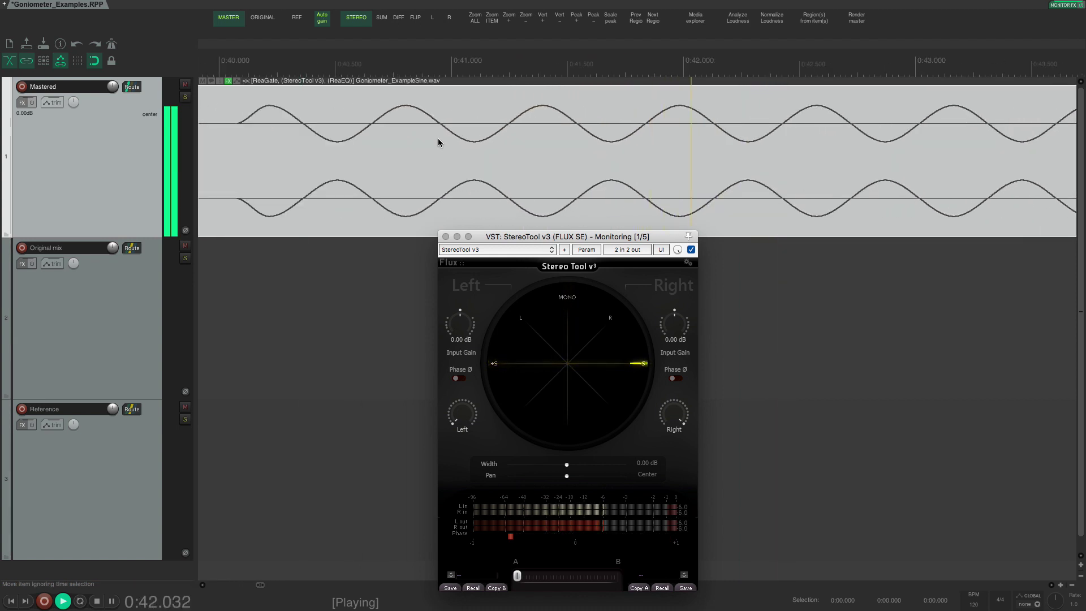
{"action": "scroll", "coordinate": [439, 142], "scroll_direction": "down", "scroll_amount": 3}
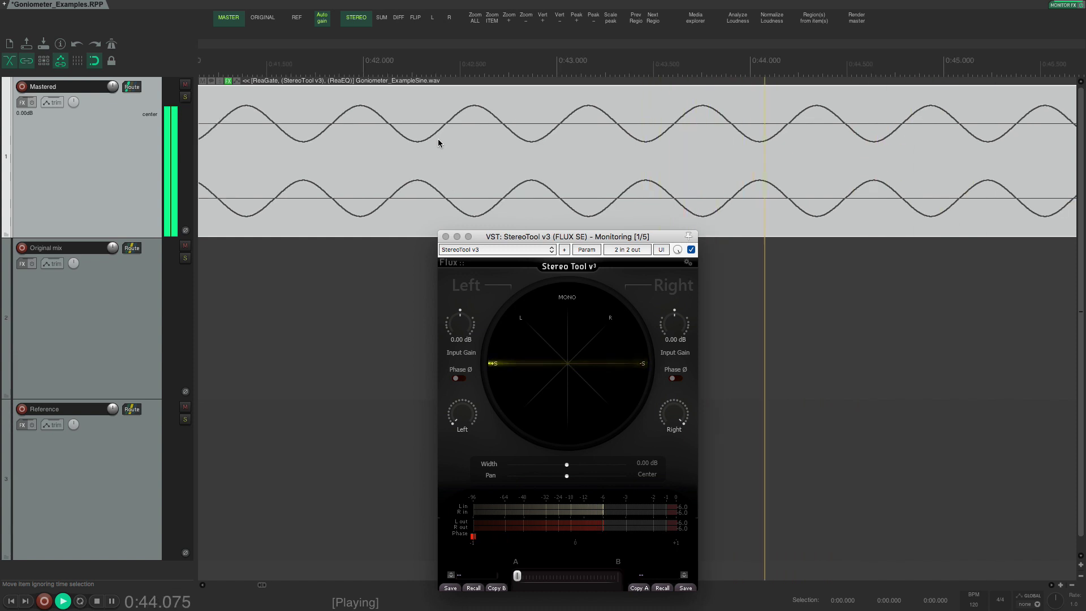
{"action": "scroll", "coordinate": [438, 142], "scroll_direction": "down", "scroll_amount": 8}
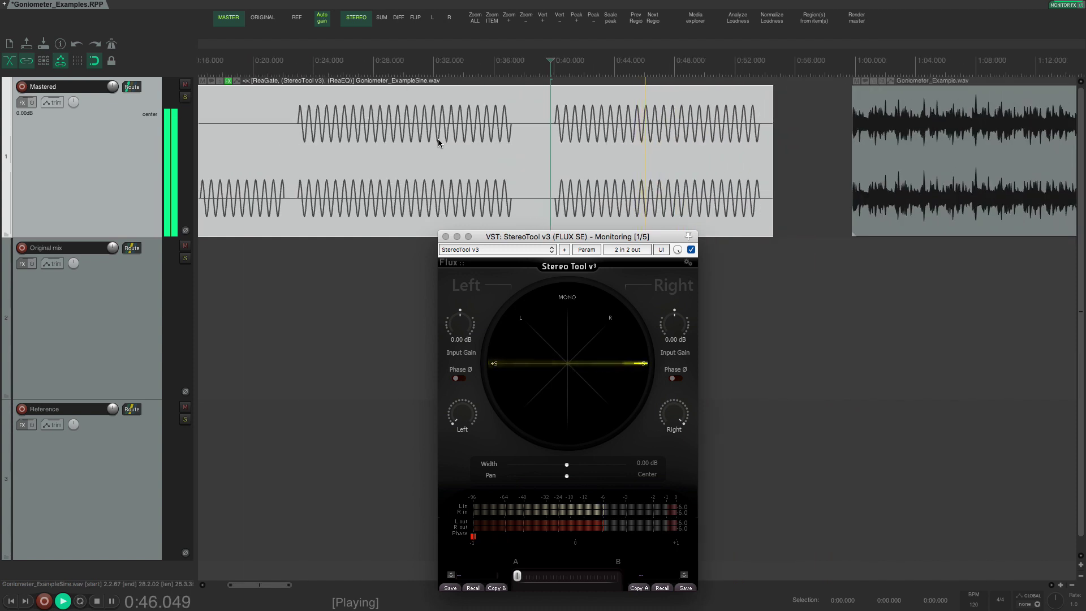
{"action": "scroll", "coordinate": [437, 143], "scroll_direction": "left", "scroll_amount": 5}
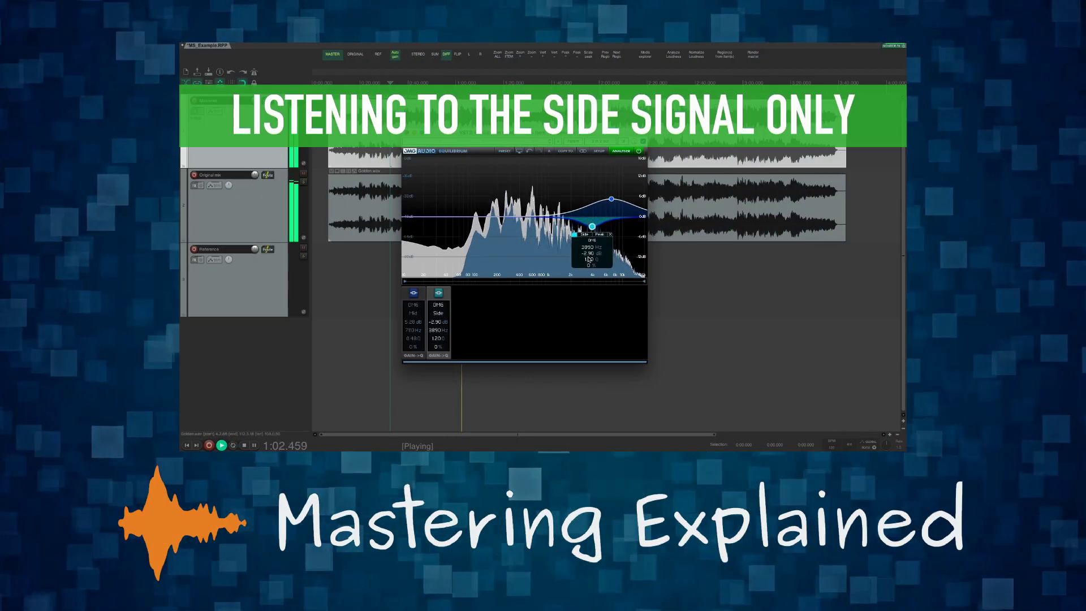
Lower the Side EQ band to -3.91 dB, then monitor the original mix in stereo.
{"action": "left_click_drag", "start_coordinate": [589, 260], "coordinate": [589, 264]}
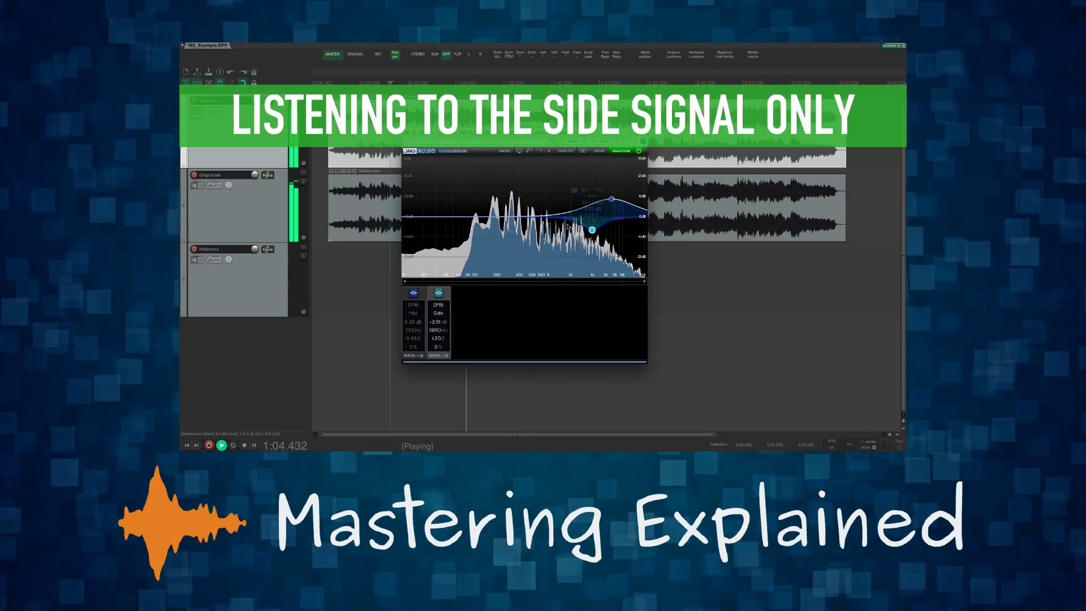
{"action": "key", "text": "s"}
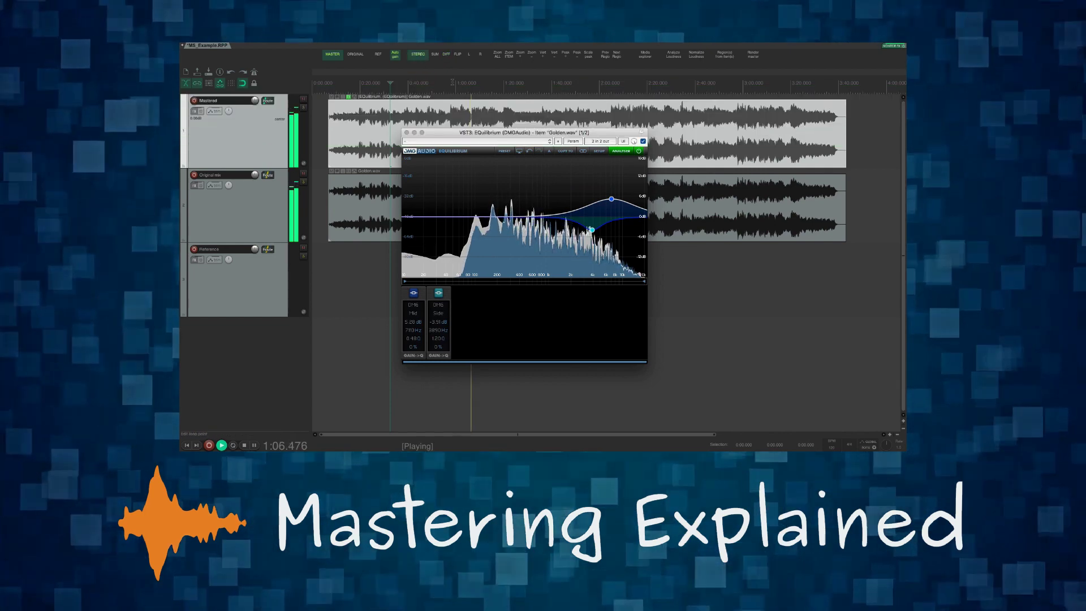
{"action": "left_click", "coordinate": [355, 54]}
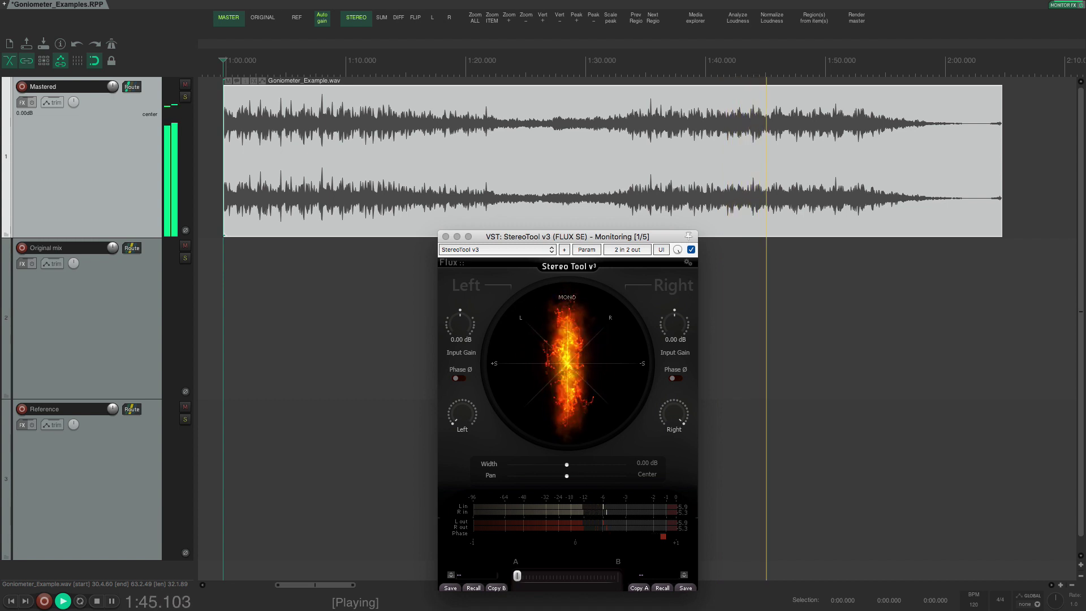
Open the Goniometer_Example.wav item's FX chain showing JS: Goniometer with Shift+E.
{"action": "key", "text": "shift+e"}
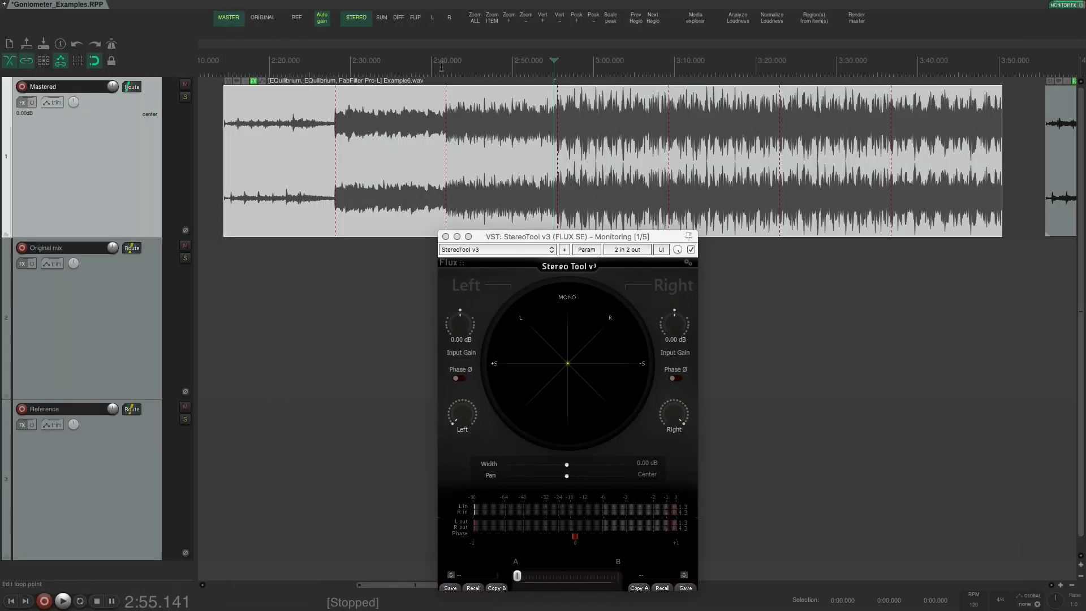
Play Example6.wav from about 2:41, dock EQuilibrium beside StereoTool, and lower its right output.
{"action": "left_click", "coordinate": [441, 67]}
{"action": "key", "text": "space"}
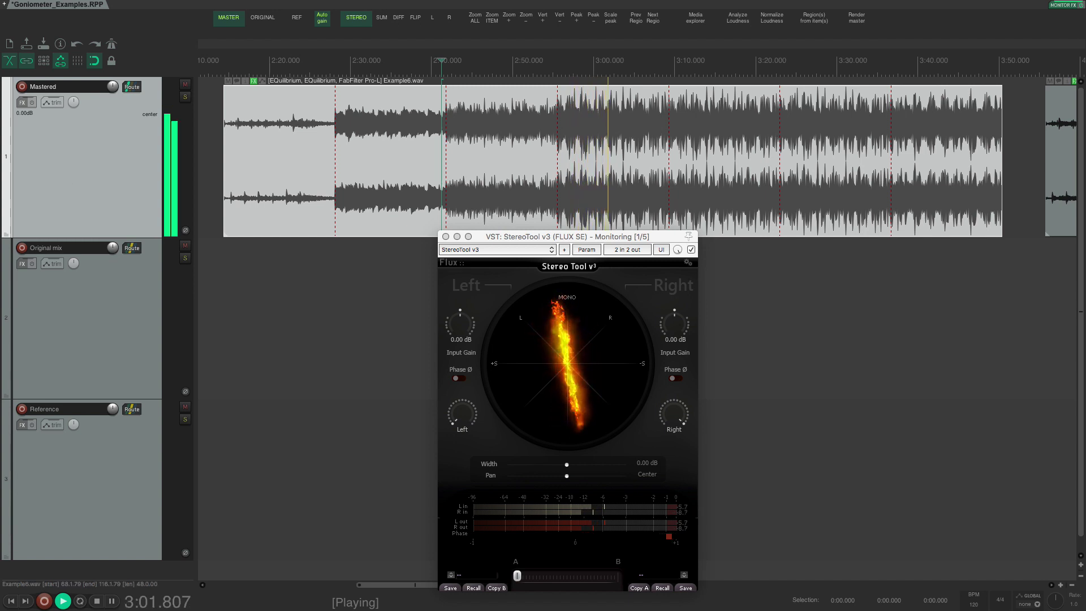
{"action": "left_click_drag", "start_coordinate": [118, 251], "coordinate": [263, 248]}
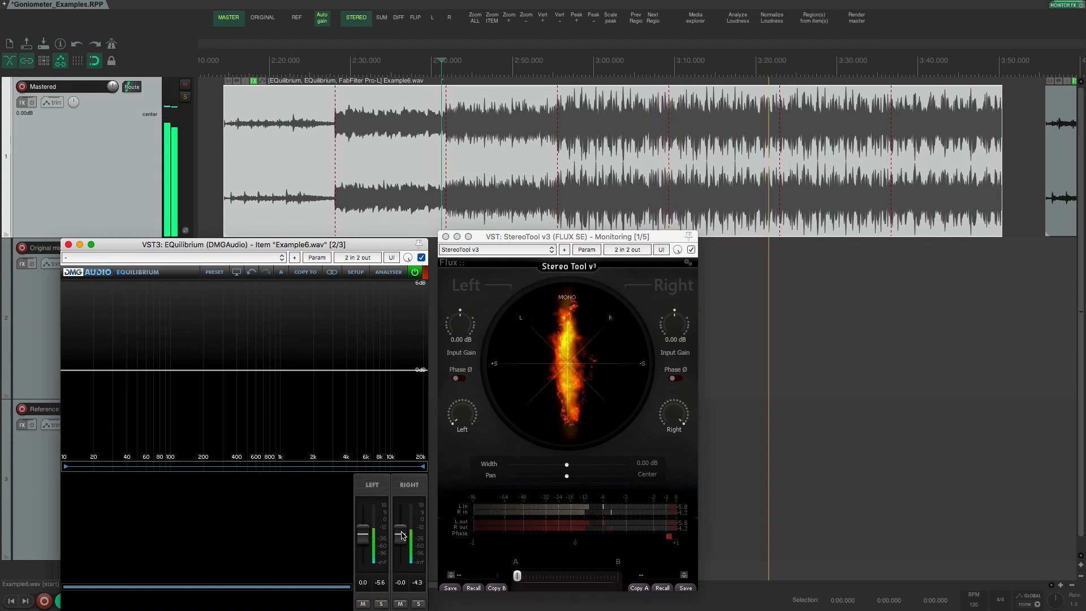
{"action": "left_click_drag", "start_coordinate": [402, 531], "coordinate": [402, 532]}
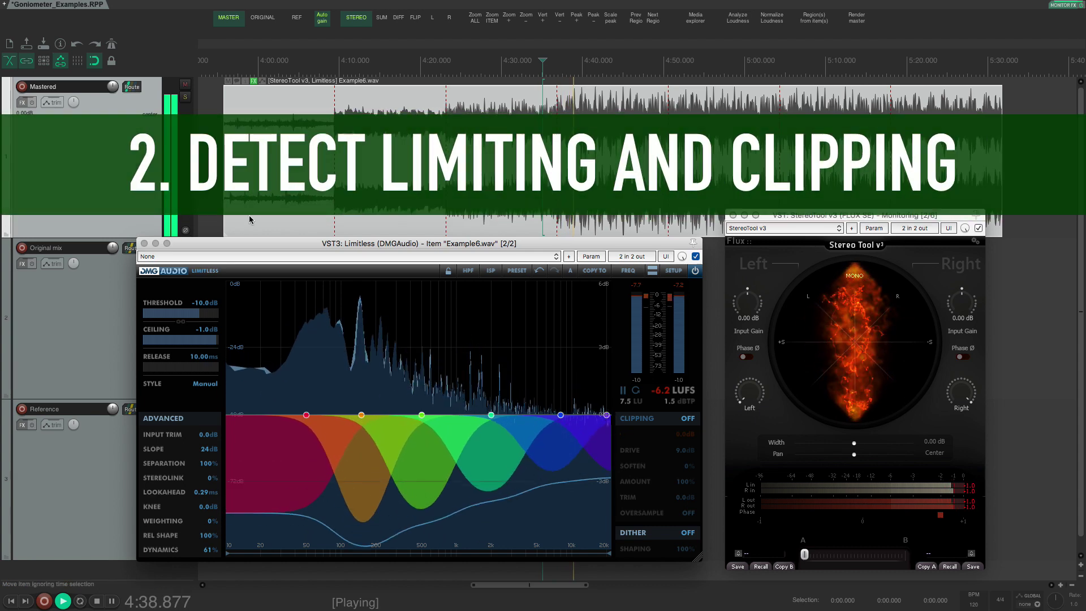
In Limitless, try KNEE 2 clipping then turn it off, reduce lookahead, and play the Clipping example.
{"action": "left_click", "coordinate": [394, 245]}
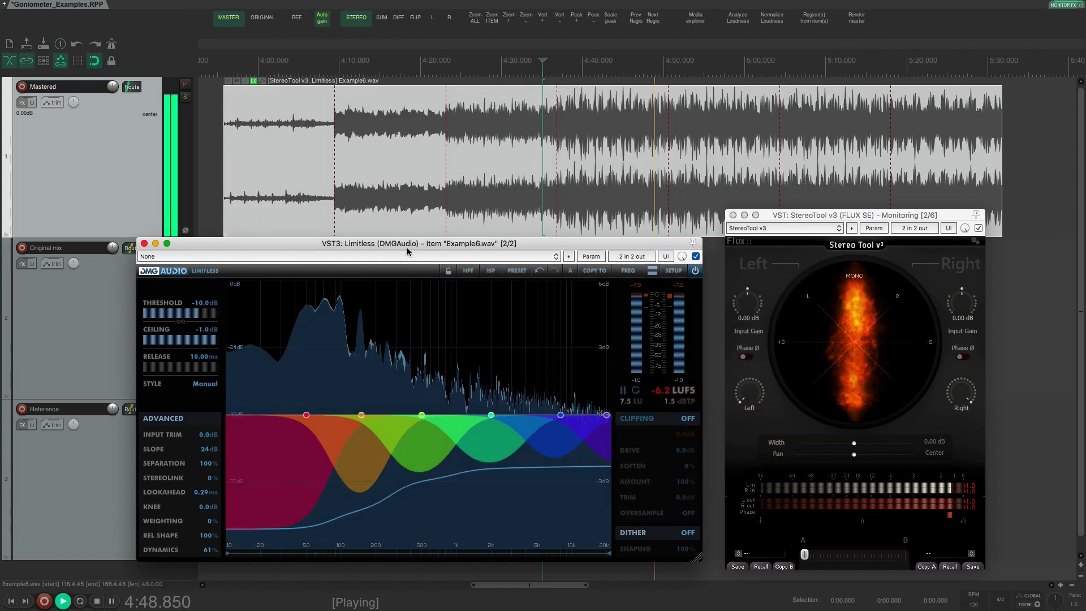
{"action": "left_click", "coordinate": [645, 419]}
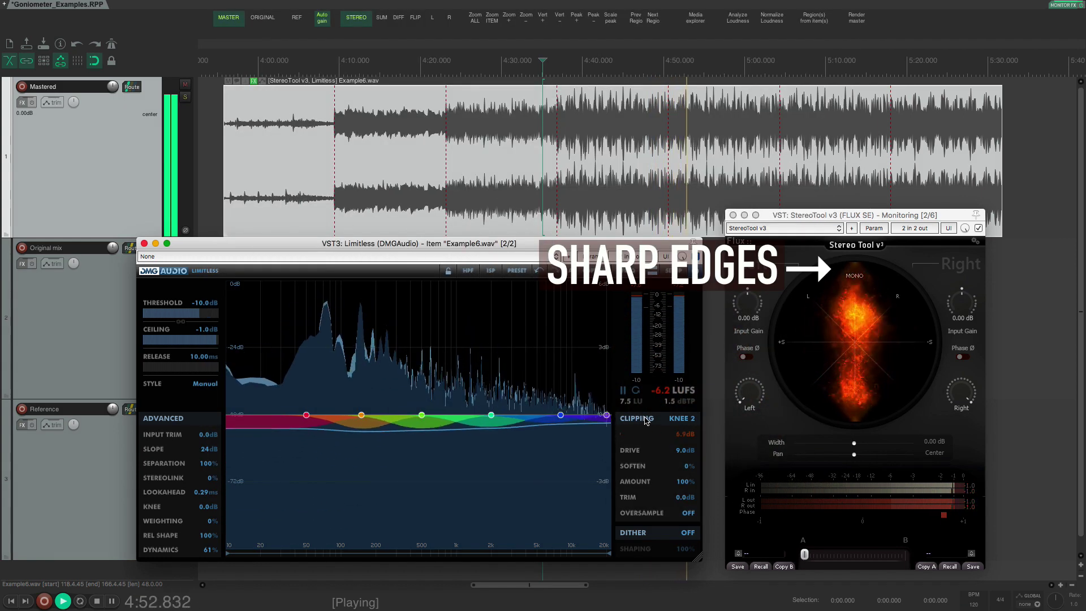
{"action": "left_click", "coordinate": [644, 419]}
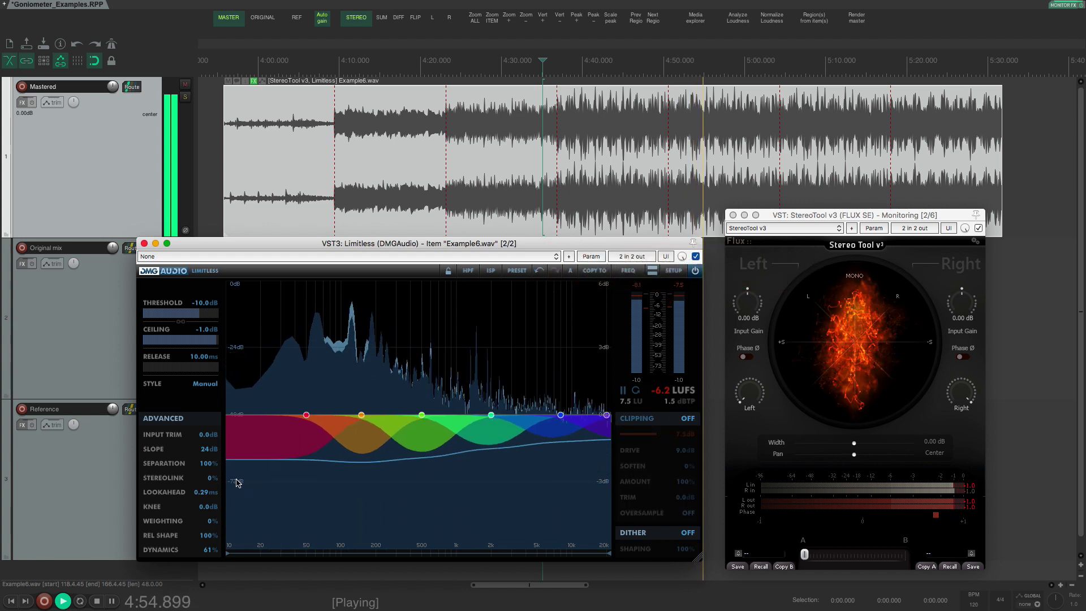
{"action": "left_click_drag", "start_coordinate": [208, 494], "coordinate": [209, 502]}
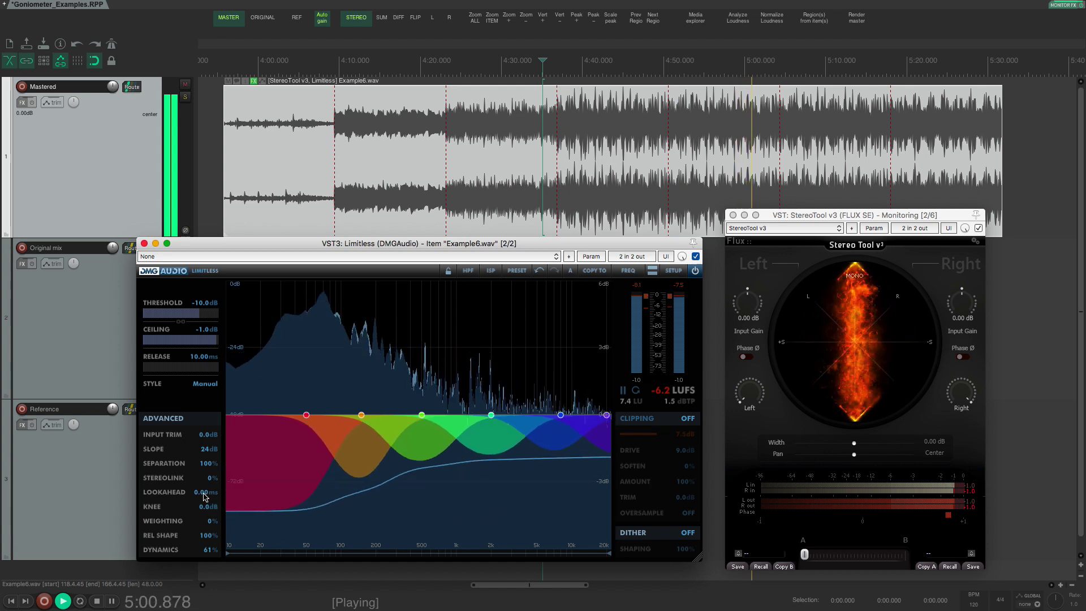
{"action": "scroll", "coordinate": [204, 496], "scroll_direction": "up", "scroll_amount": 5}
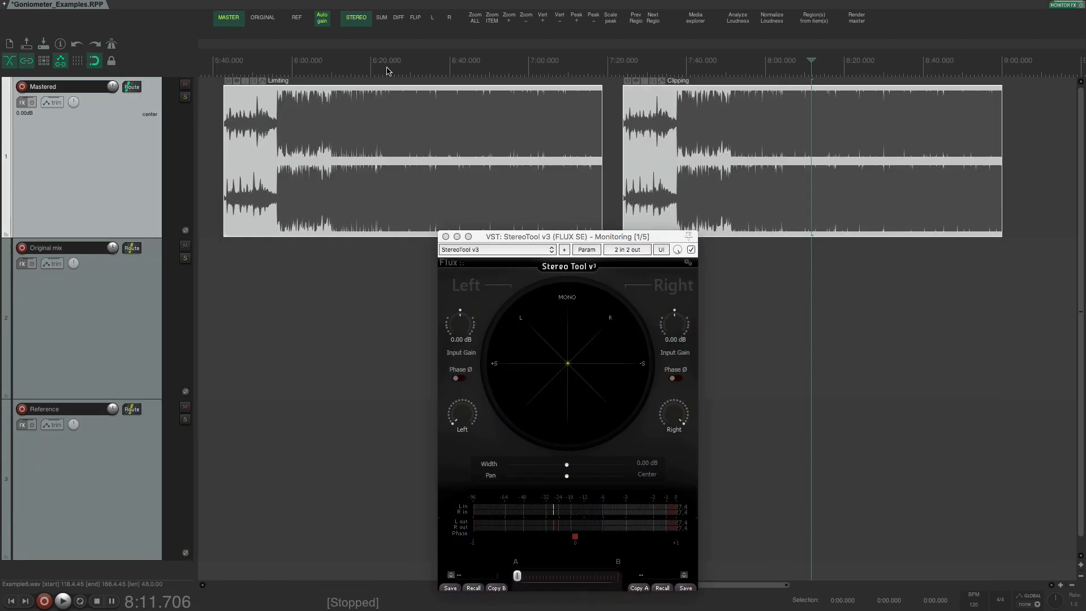
{"action": "left_click", "coordinate": [390, 71]}
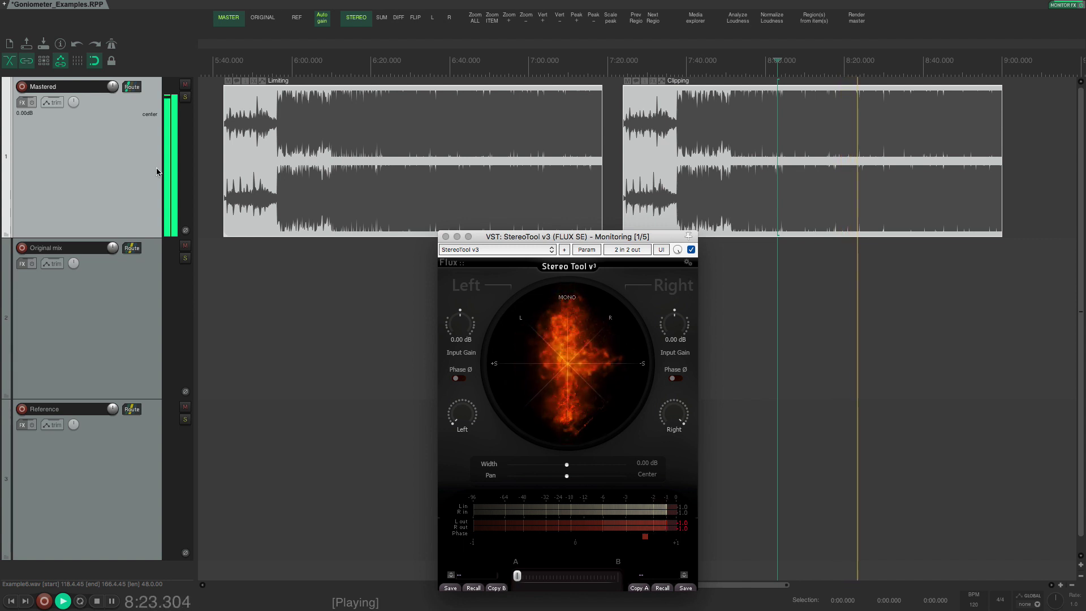
Switch monitoring to DIFF, back to STEREO, then to DIFF again.
{"action": "left_click", "coordinate": [398, 18]}
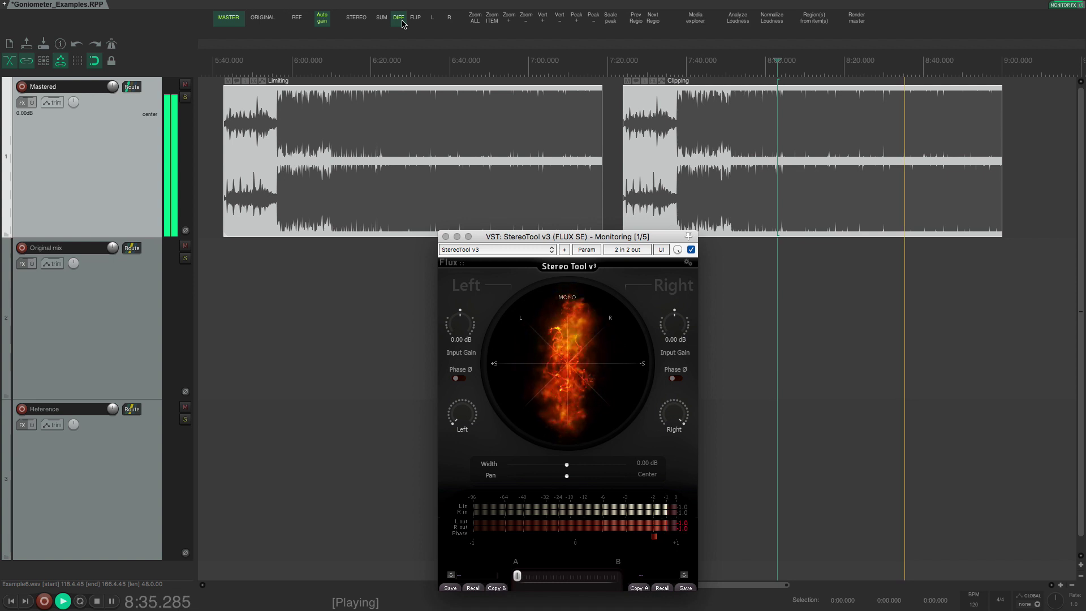
{"action": "left_click", "coordinate": [357, 17]}
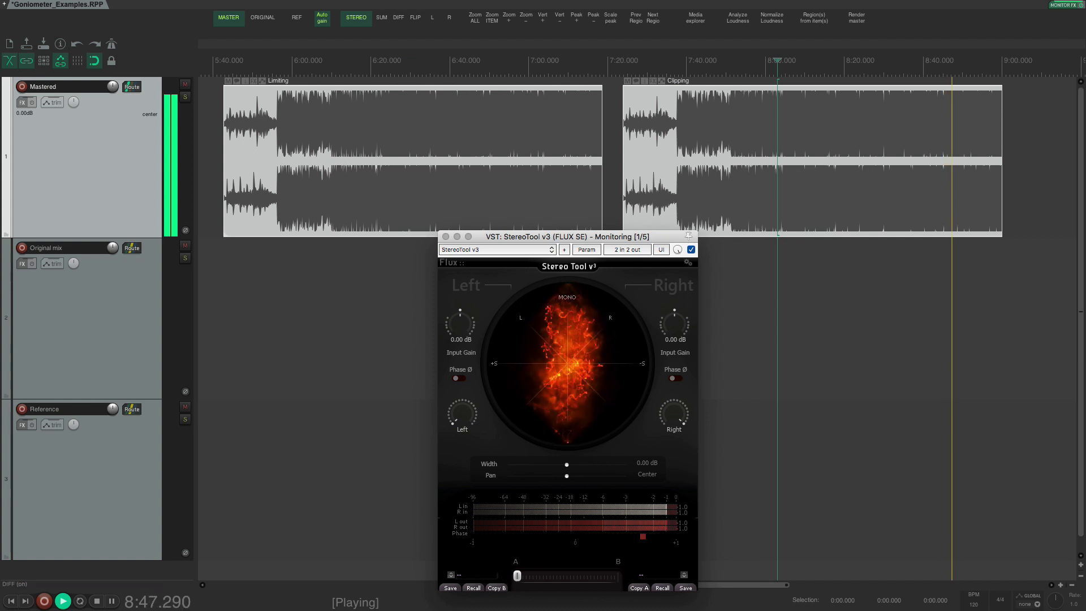
{"action": "key", "text": "d"}
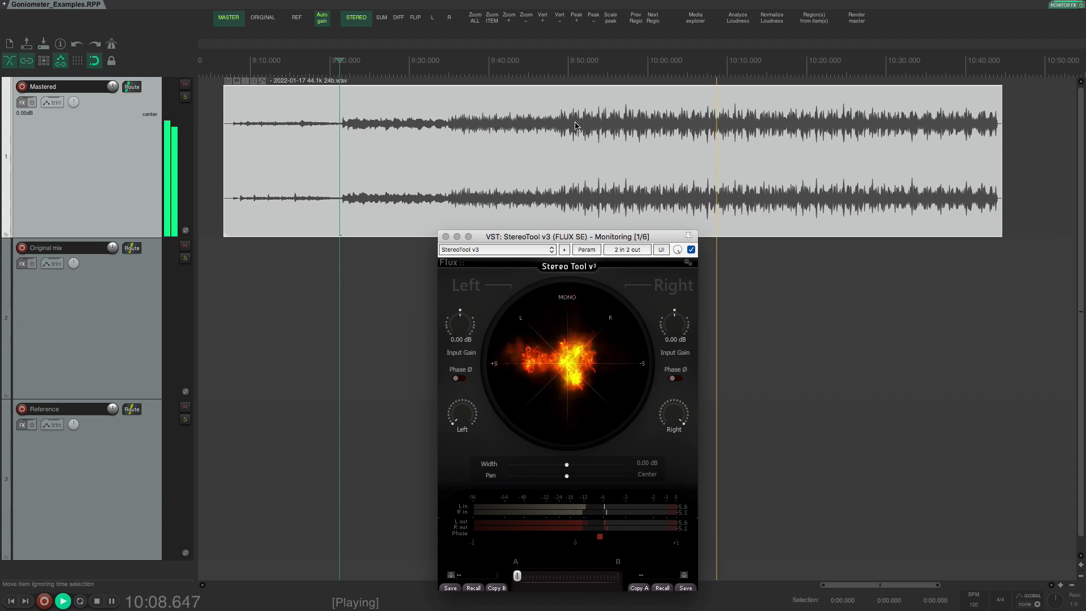
{"action": "left_click", "coordinate": [382, 20]}
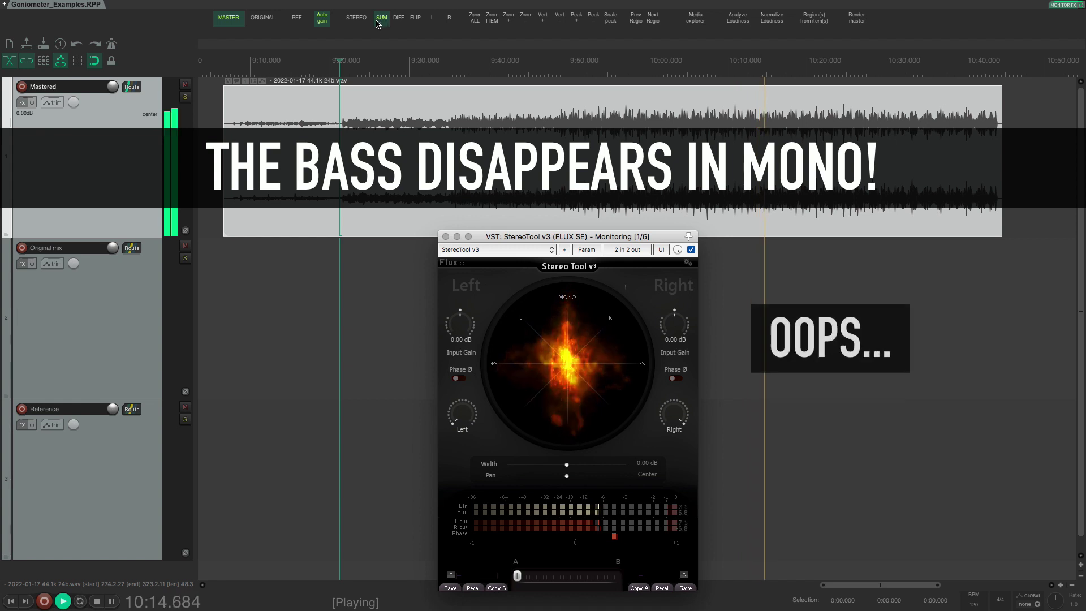
{"action": "left_click", "coordinate": [355, 18]}
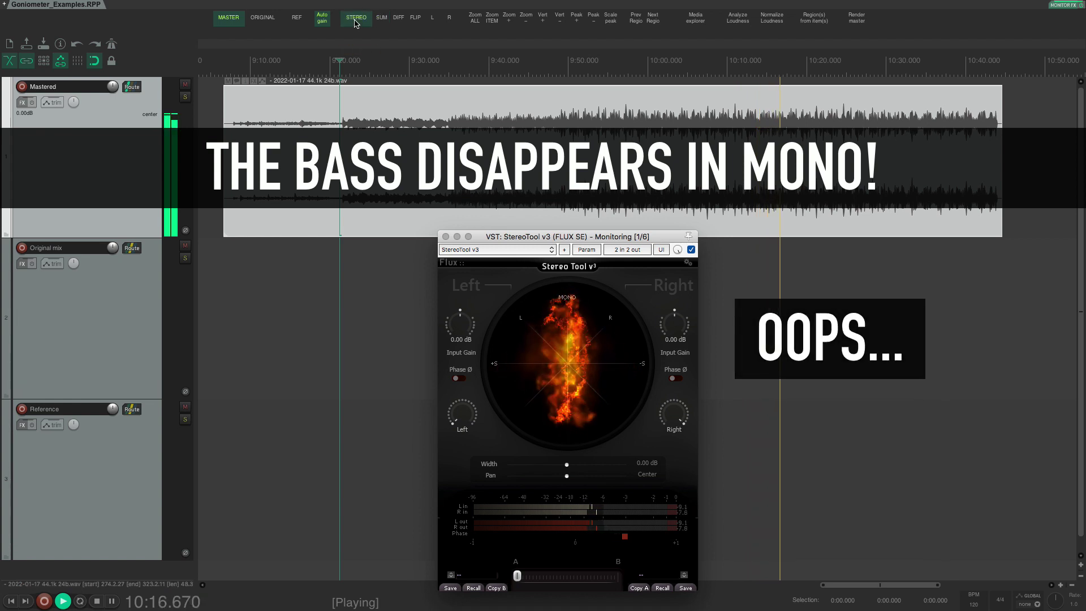